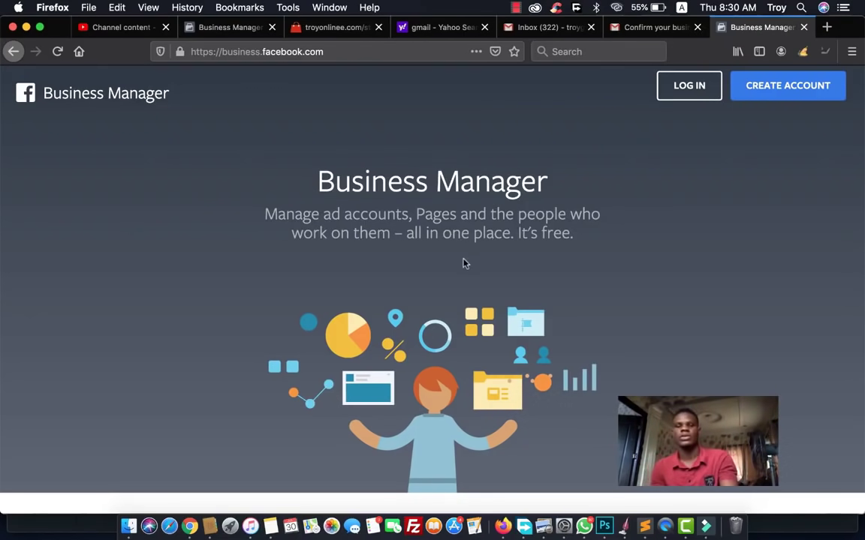
Start account creation, then sign in to Facebook with the saved login details
click(776, 98)
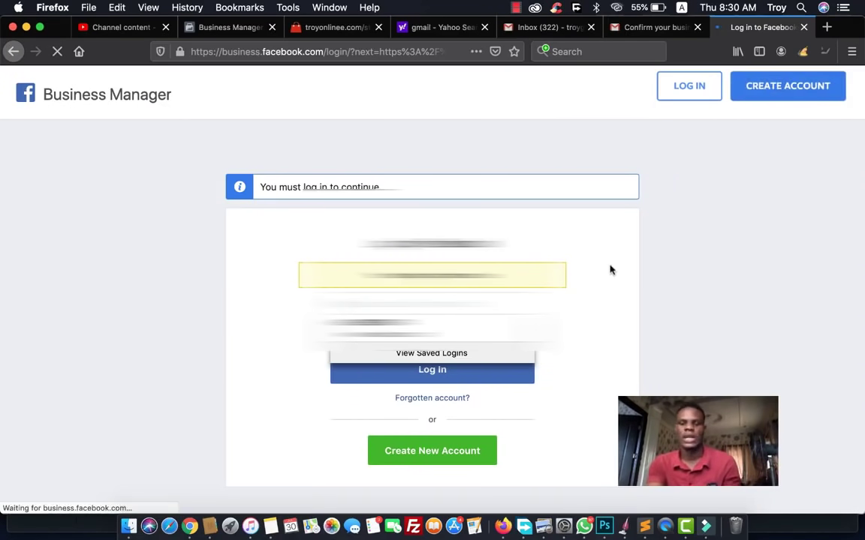
click(453, 371)
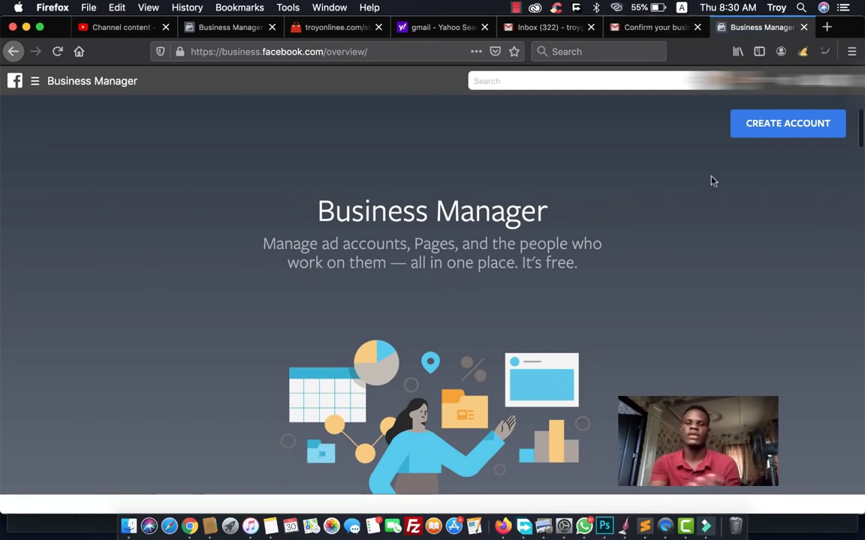
Open the Create Account form, clear the Your Name field, then dismiss the form
click(786, 124)
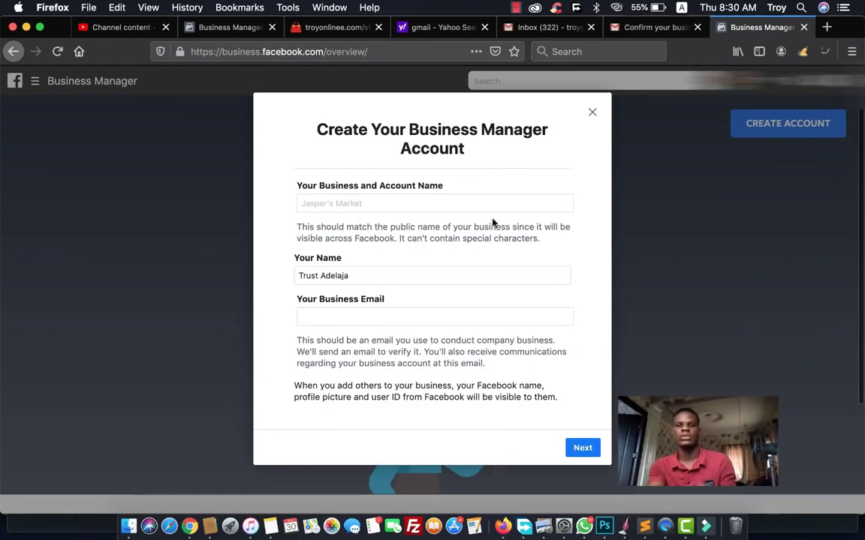
click(443, 204)
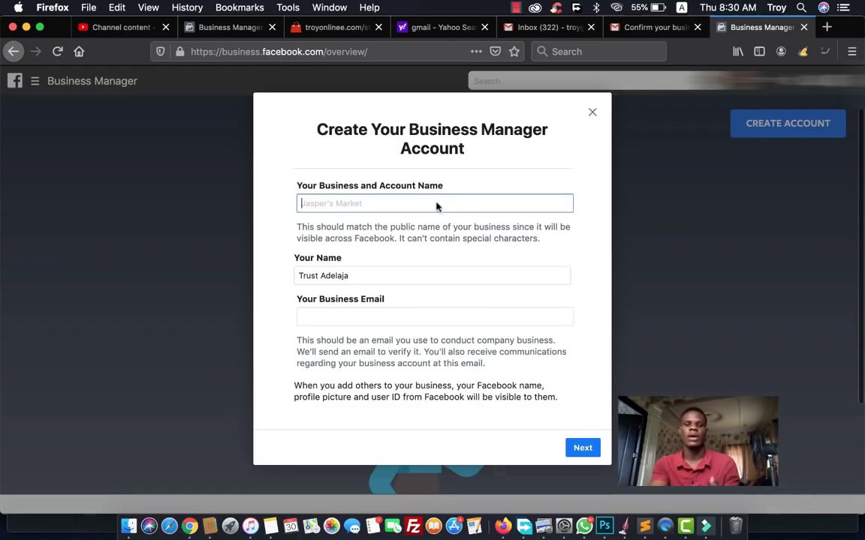
triple_click(384, 282)
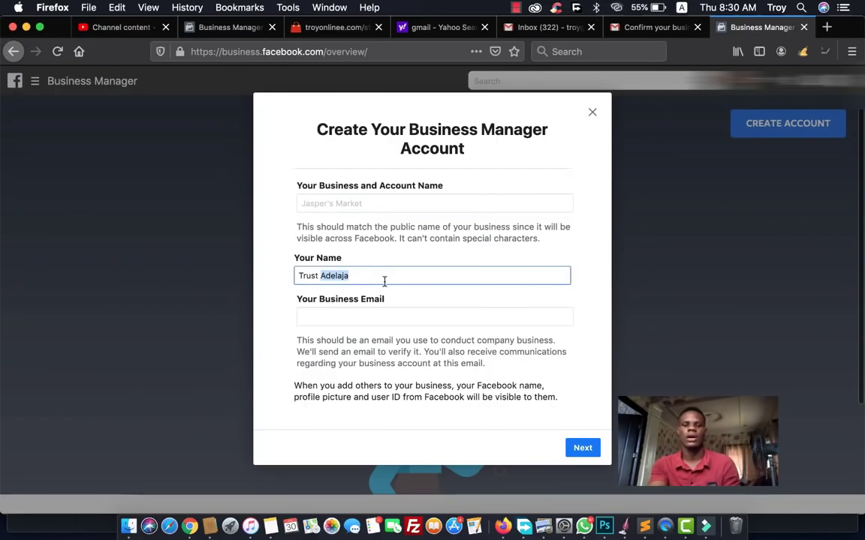
key(BackSpace)
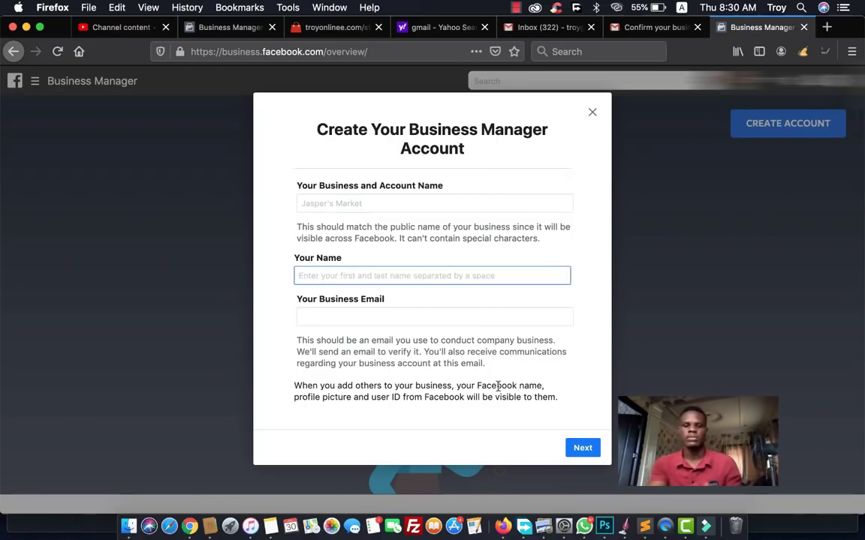
click(593, 117)
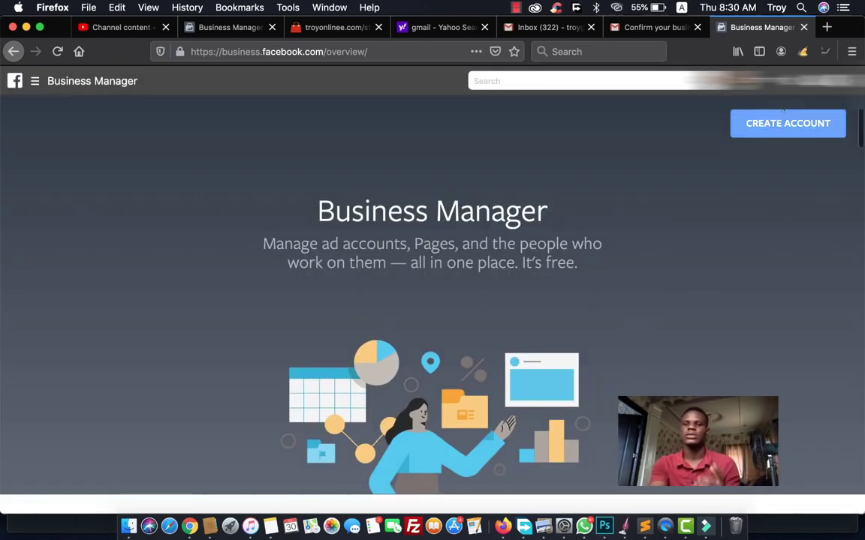
Reopen account creation, choose the existing business, and go to Business Settings
click(787, 123)
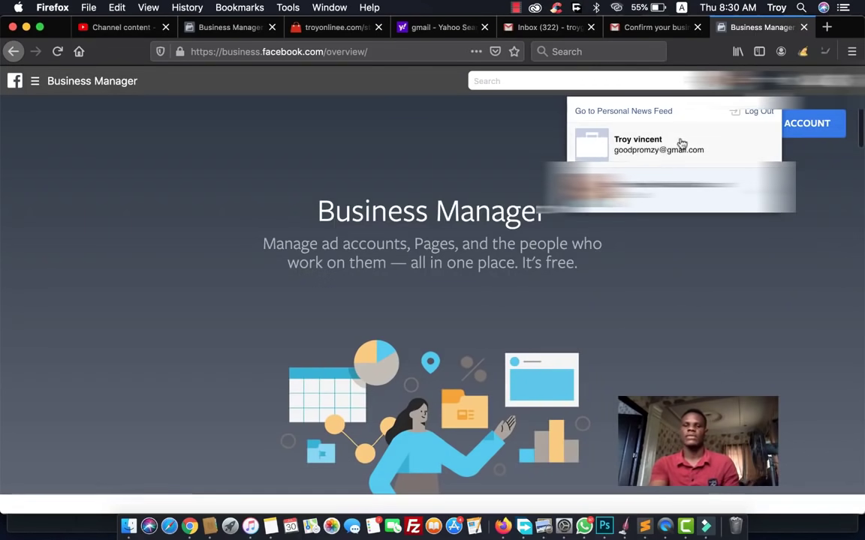
click(666, 148)
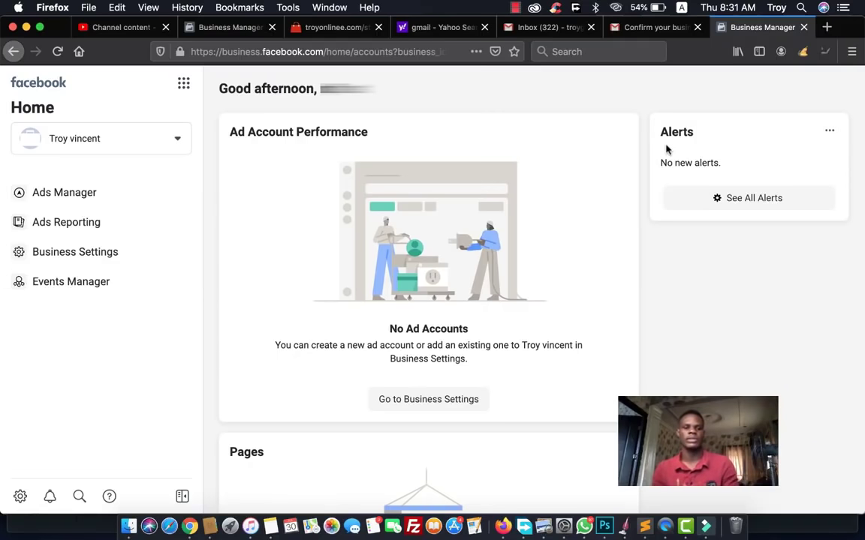
click(132, 250)
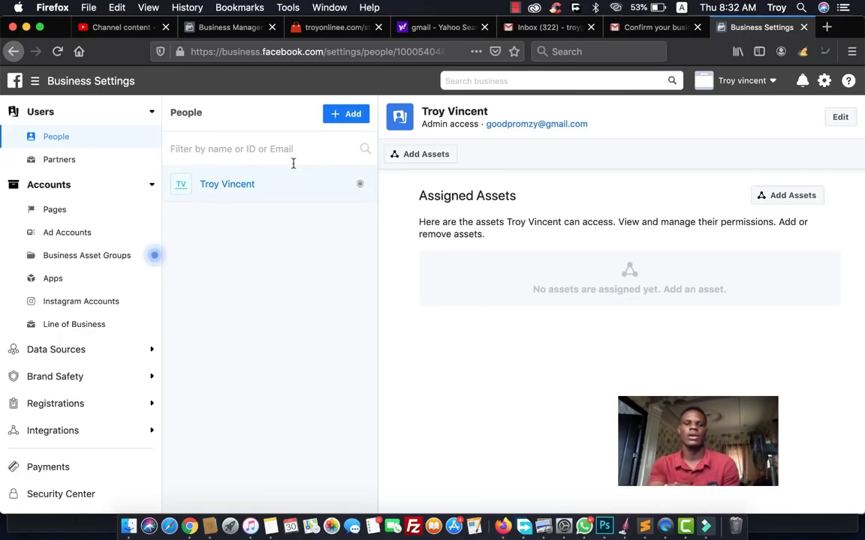
Start inviting someone under People and place the cursor in the email field
click(346, 117)
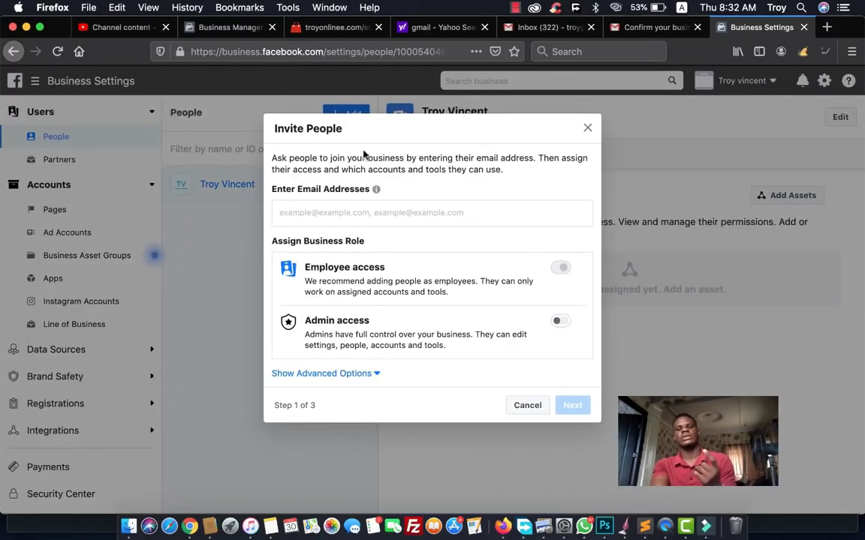
click(391, 216)
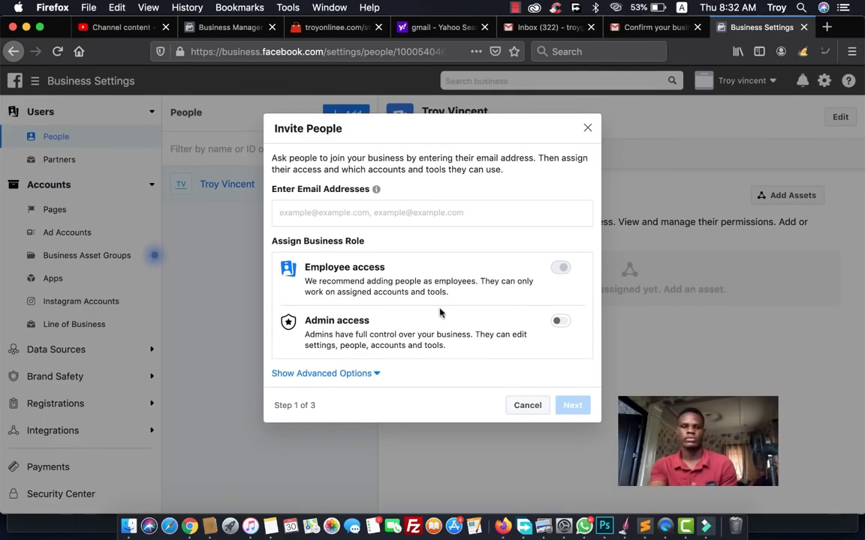
Switch Admin access on then off, cancel the invite, and view the Partners section
click(557, 321)
click(559, 311)
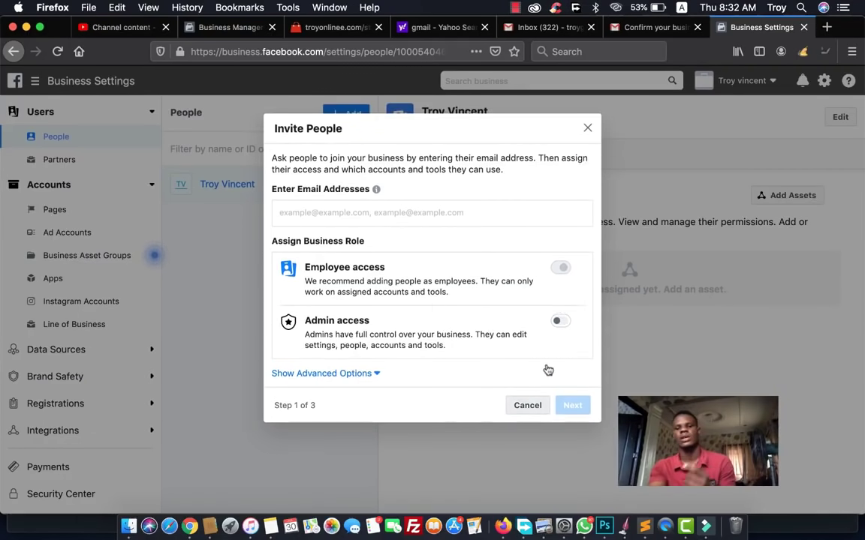
click(519, 406)
click(100, 167)
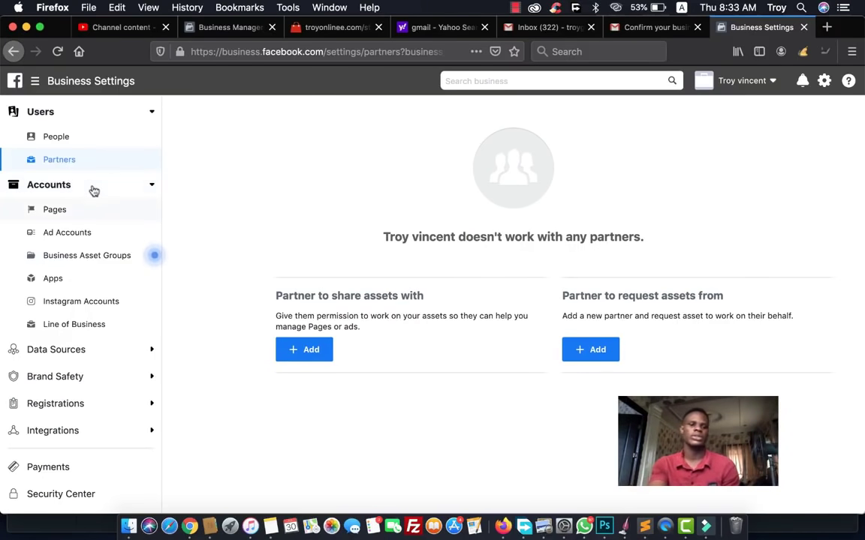
Show the Pages section under Accounts in Business Settings
click(84, 213)
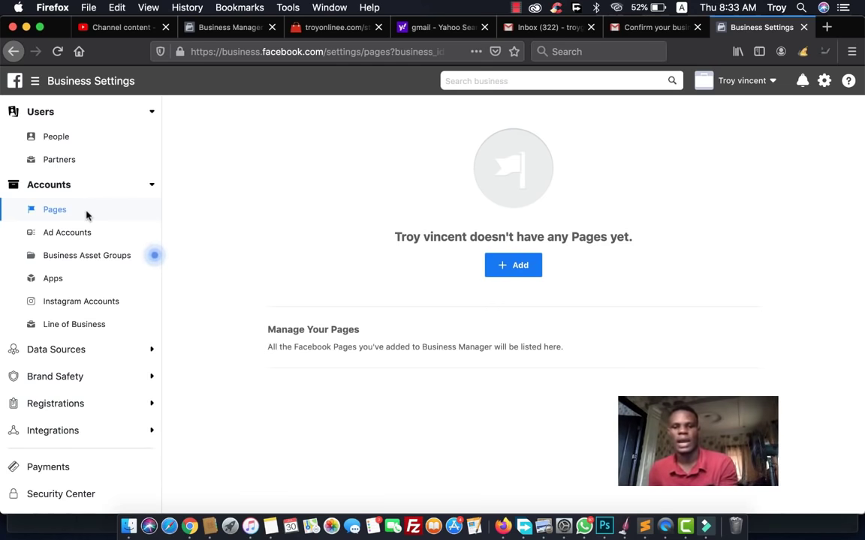
Check the Page adding options, then switch to the Ad Accounts section
click(507, 268)
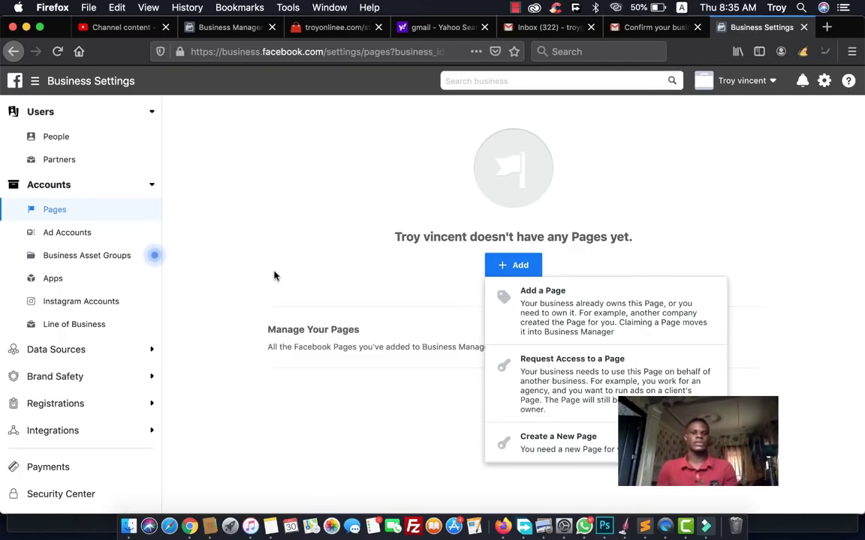
click(82, 234)
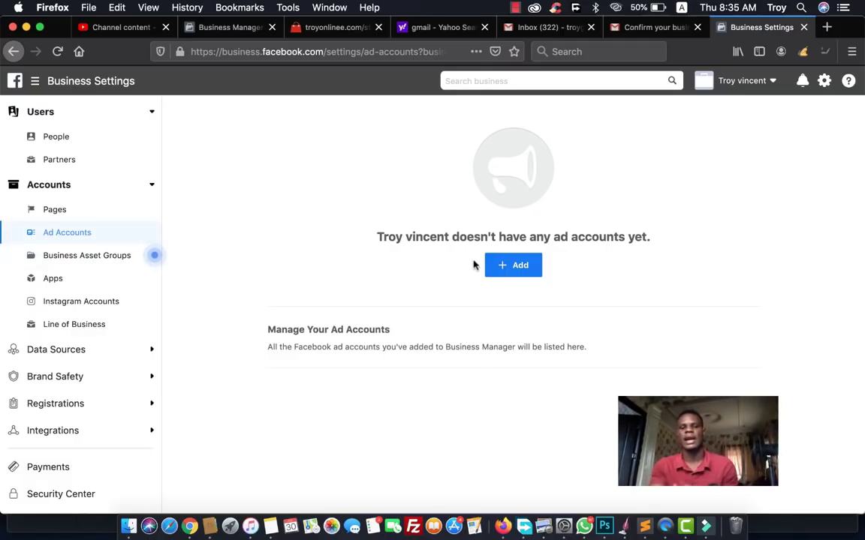
Review the Add options for ad accounts and choose Create a New Ad Account
click(512, 266)
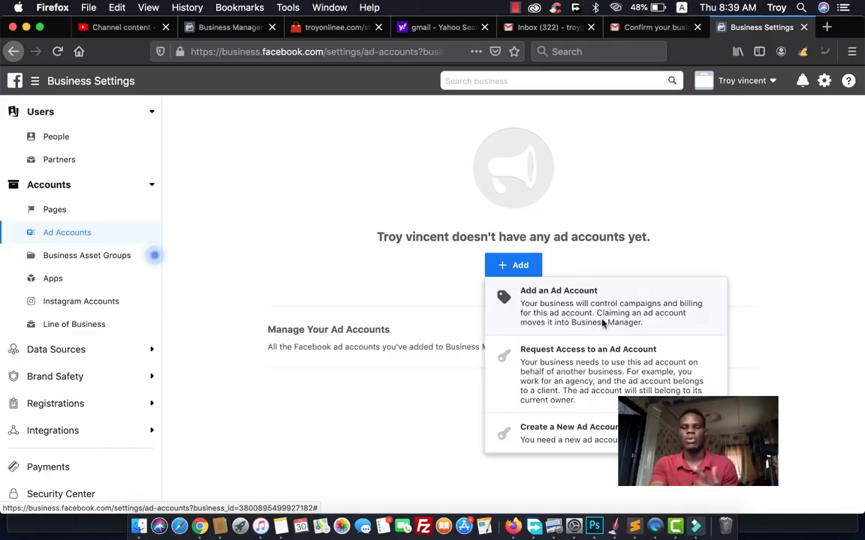
click(574, 434)
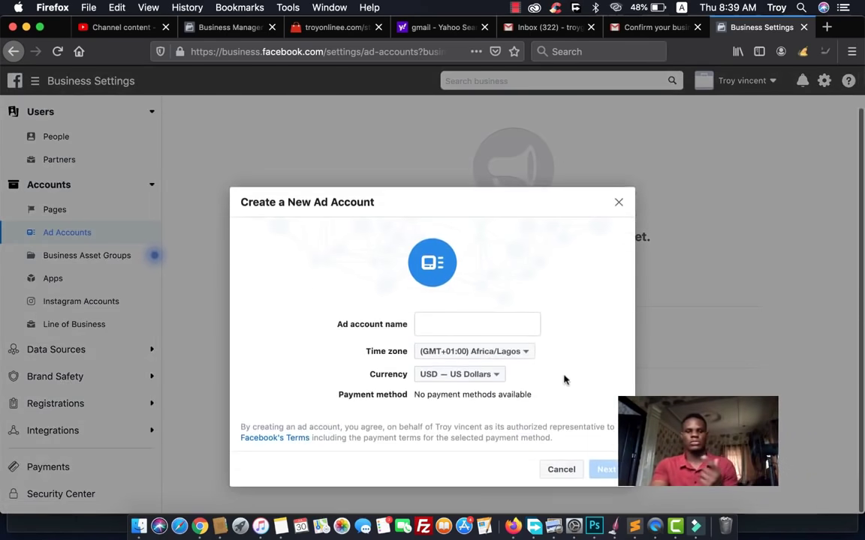
Inspect the ad account name and Currency fields, keeping USD, then close the form unfilled
click(476, 323)
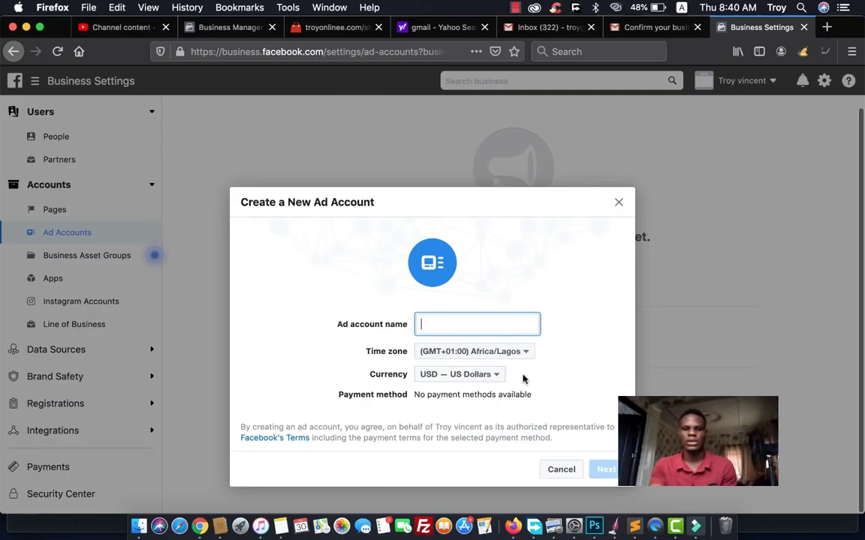
click(497, 375)
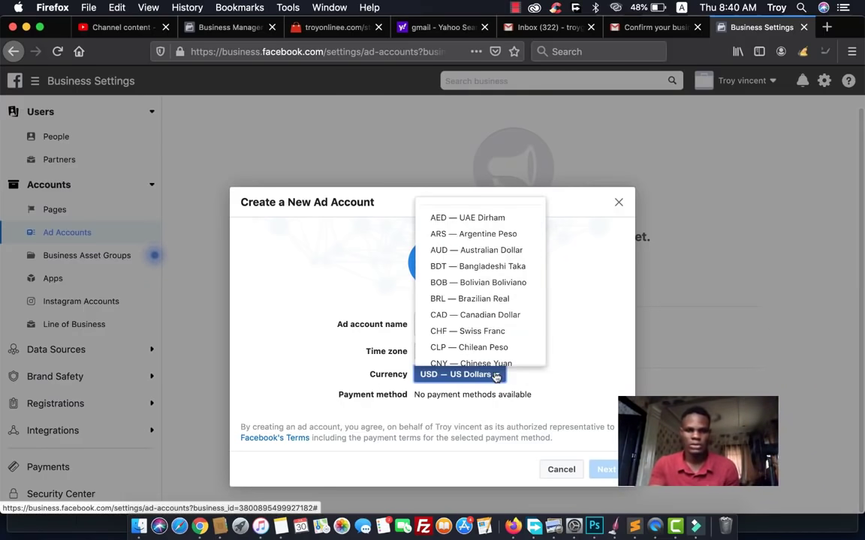
click(515, 379)
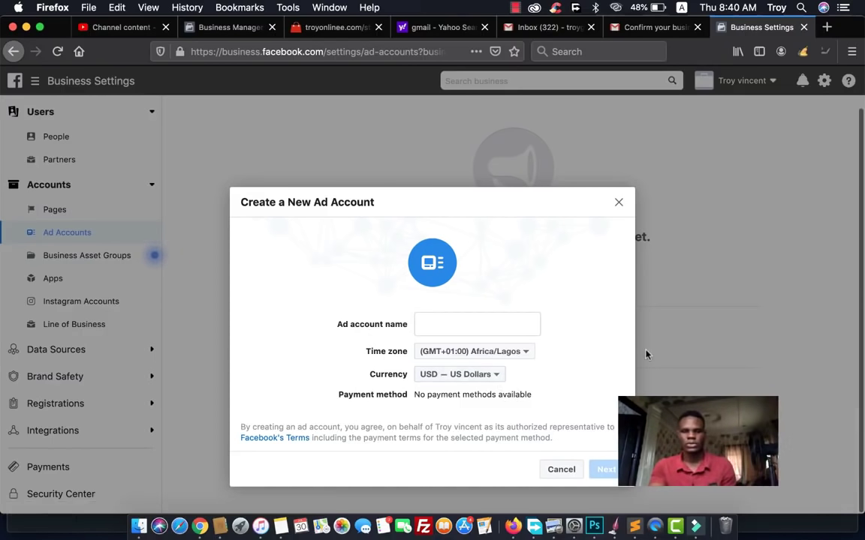
click(618, 205)
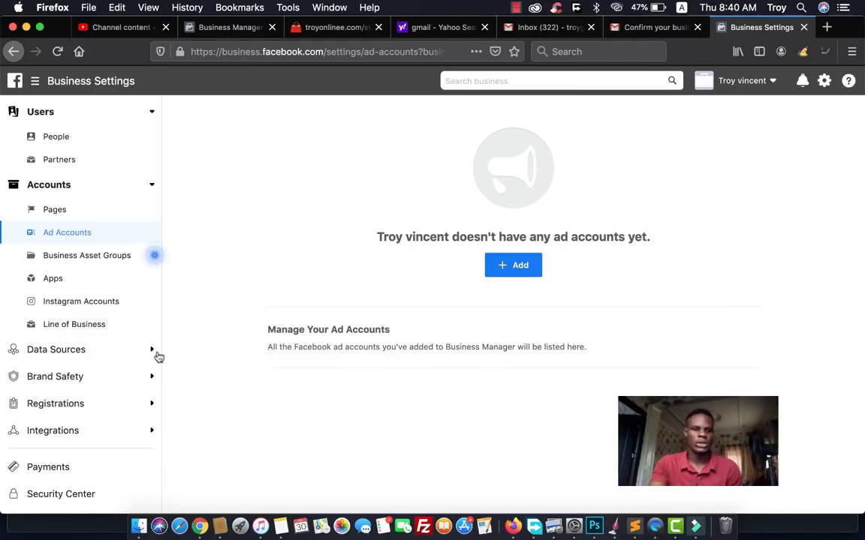
Scroll the sidebar and open Instagram Accounts under Accounts
scroll(97, 328, down, 2)
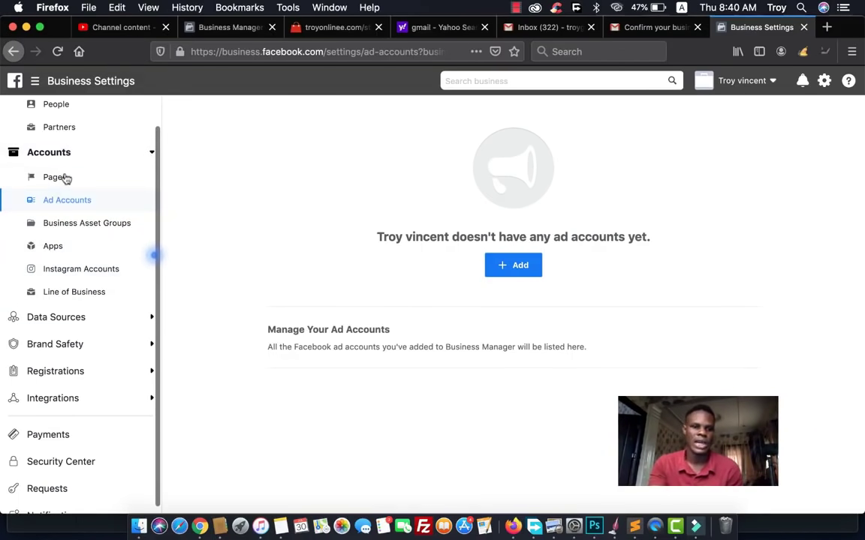
click(113, 275)
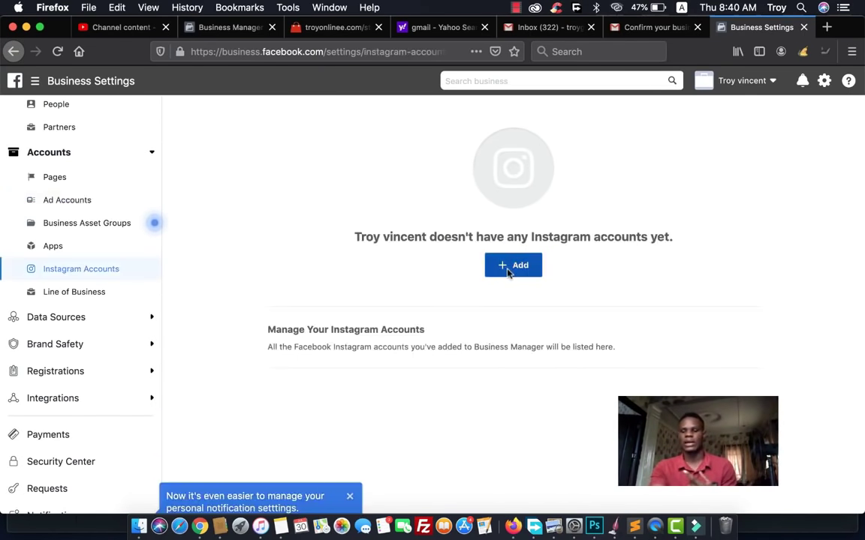
click(508, 271)
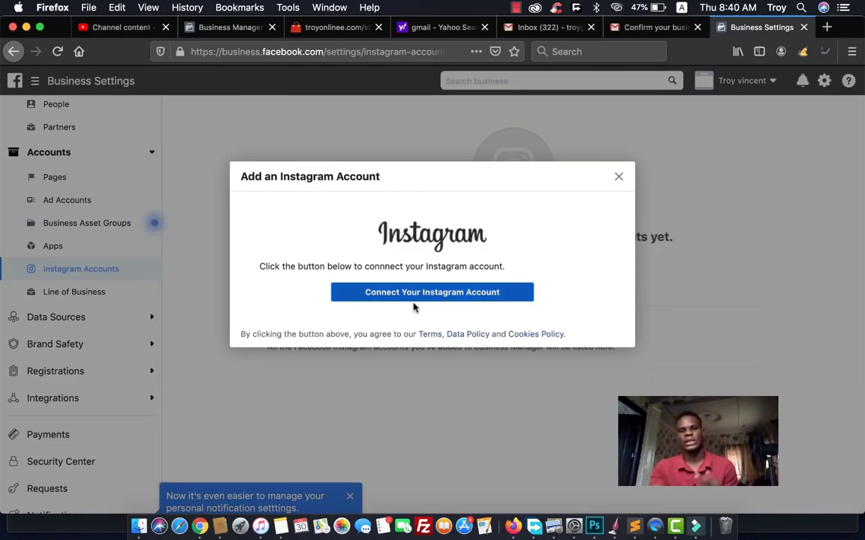
click(619, 177)
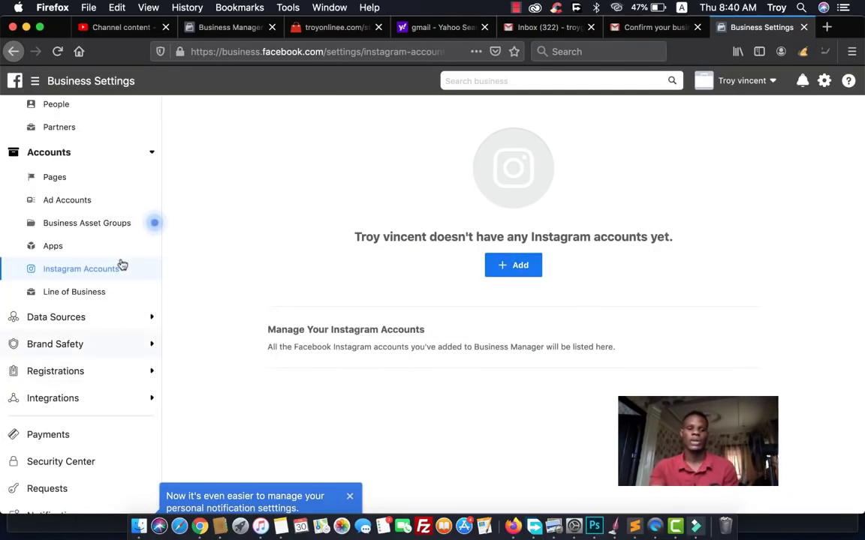
scroll(112, 270, down, 2)
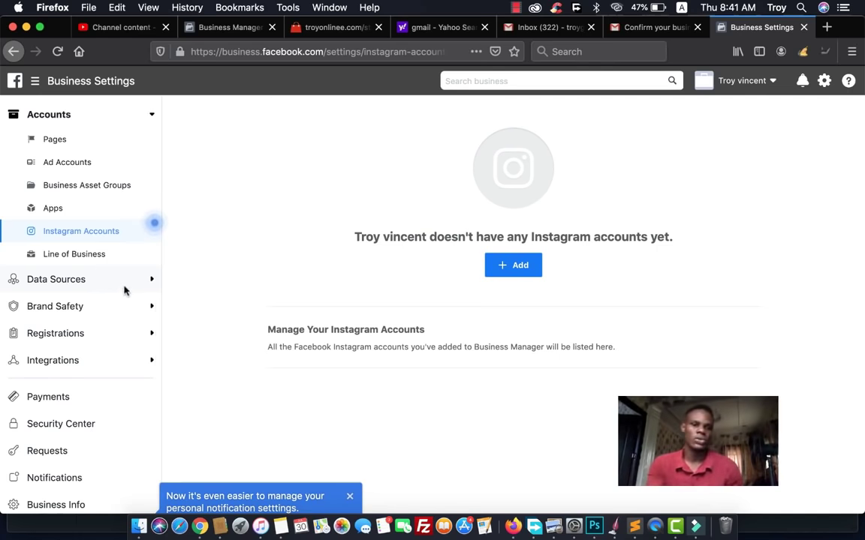
Expand Data Sources in the sidebar and scroll to see Catalogs, Pixels and Shared Audiences
click(130, 285)
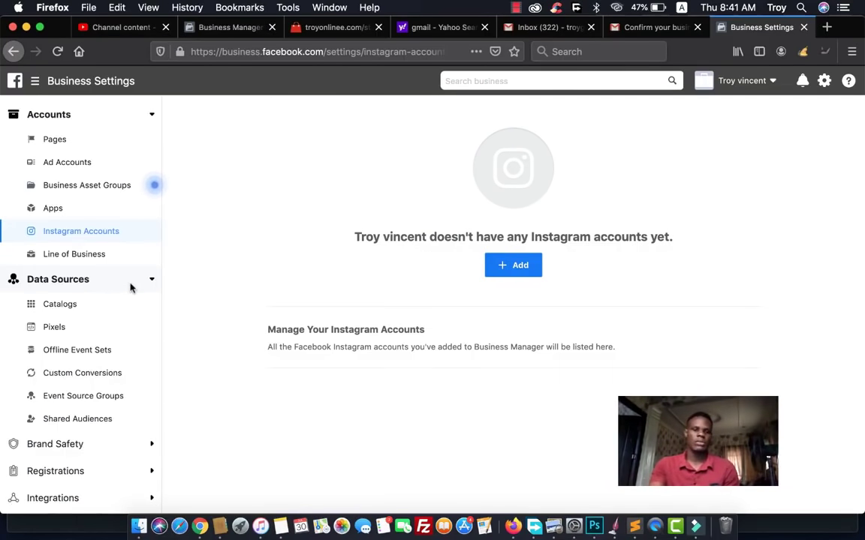
scroll(131, 357, down, 2)
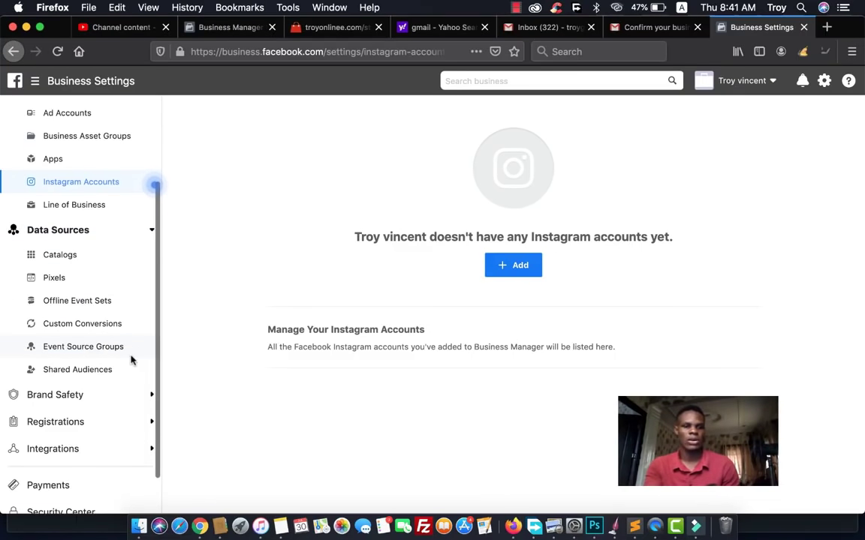